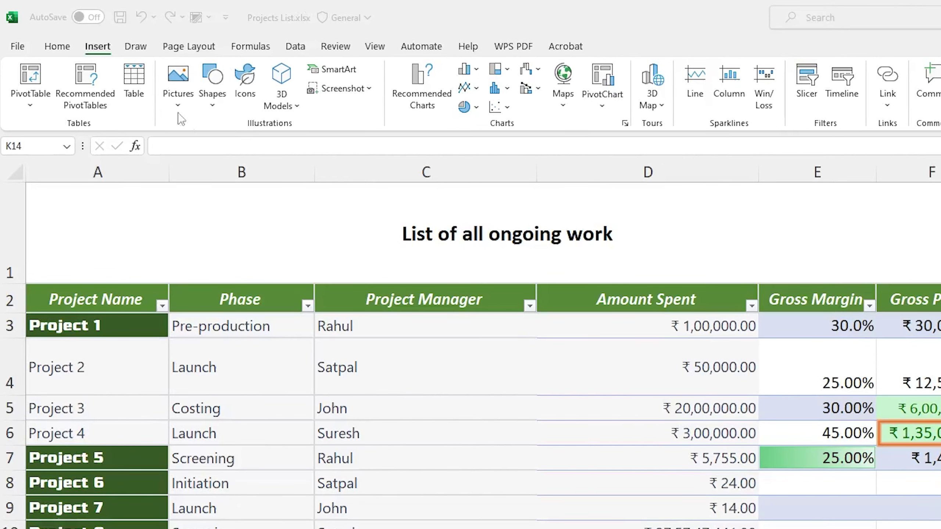
# Pick the grinning smiley face from the Stock Images icon library.
pyautogui.click(57, 47)
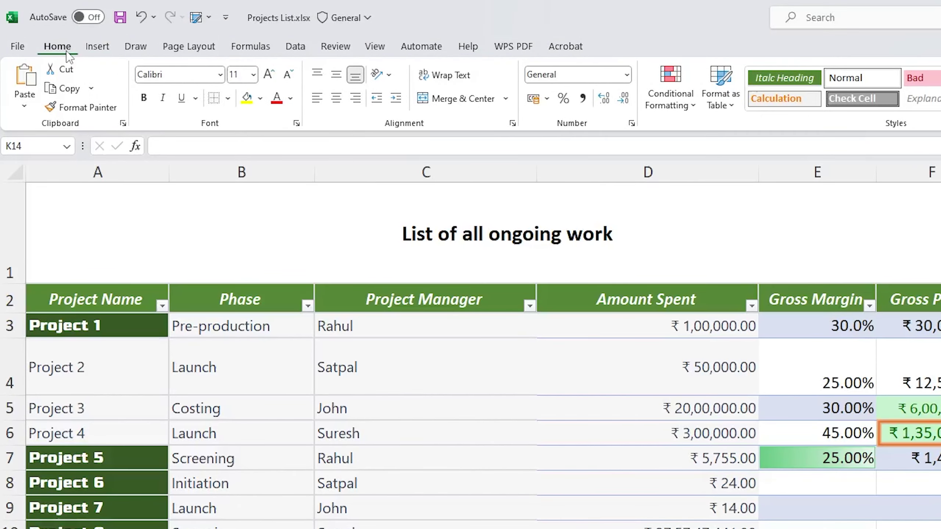
pyautogui.click(96, 47)
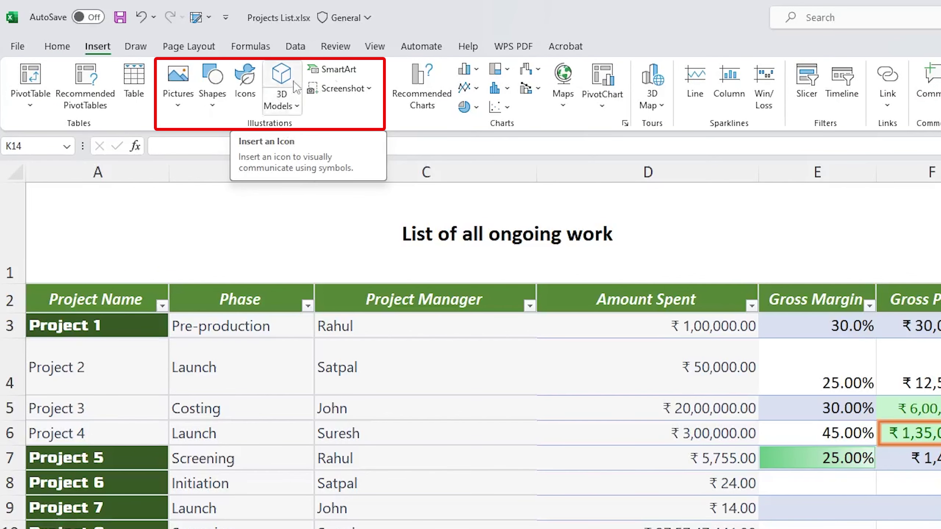
pyautogui.click(260, 81)
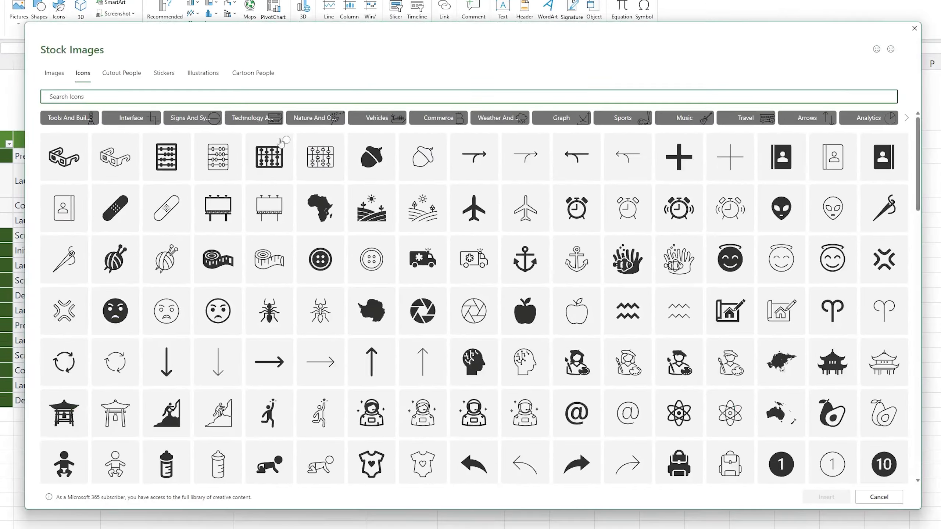
pyautogui.scroll(-2, 274, 211)
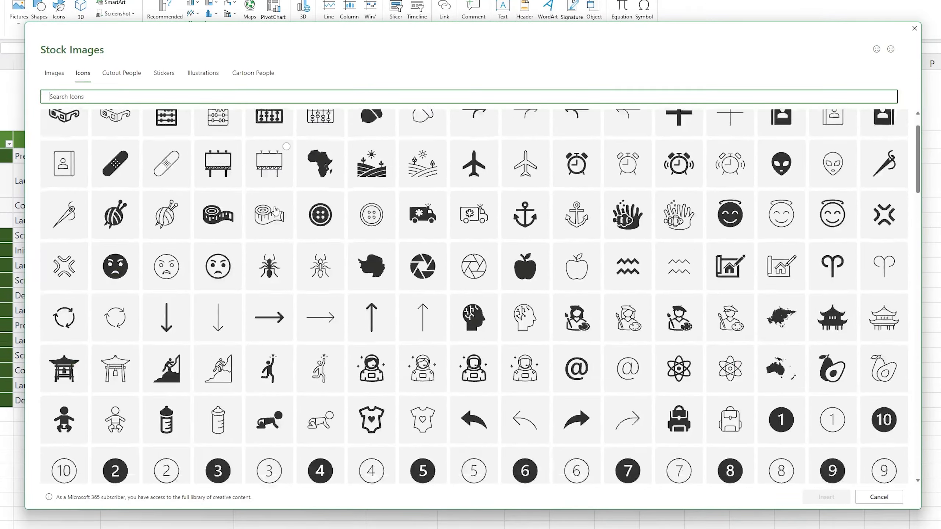
pyautogui.scroll(-5, 274, 211)
pyautogui.scroll(-10, 275, 211)
pyautogui.scroll(-5, 275, 211)
pyautogui.scroll(-5, 275, 211)
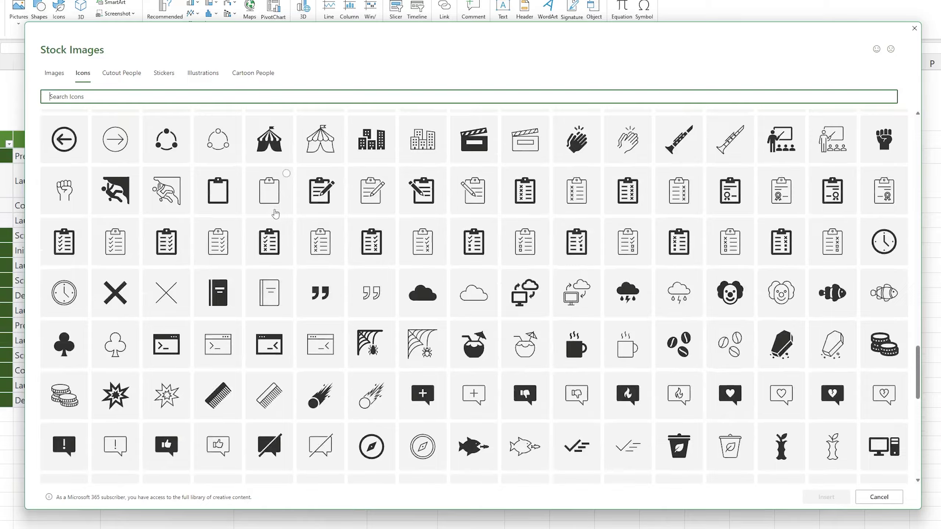
pyautogui.scroll(-5, 276, 211)
pyautogui.scroll(-5, 275, 211)
pyautogui.scroll(-5, 279, 215)
pyautogui.scroll(-5, 280, 214)
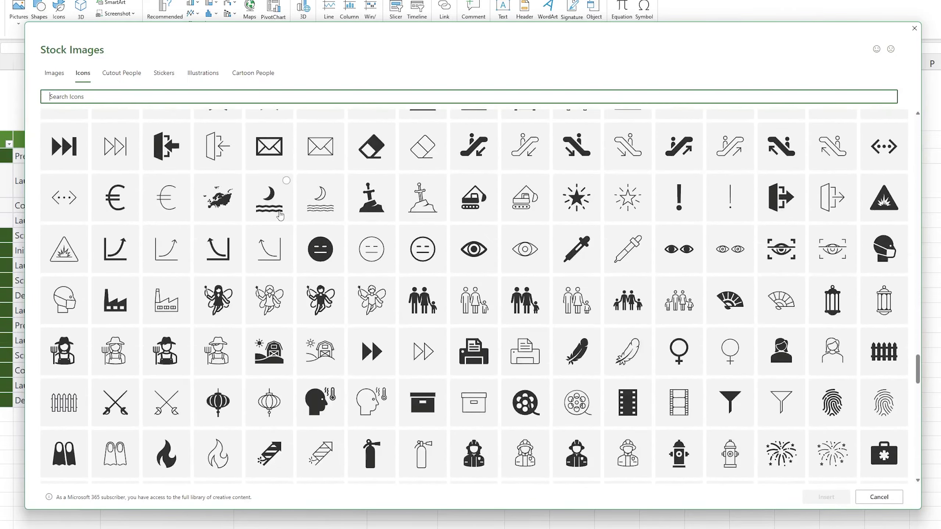
pyautogui.scroll(4, 280, 215)
pyautogui.scroll(1, 268, 240)
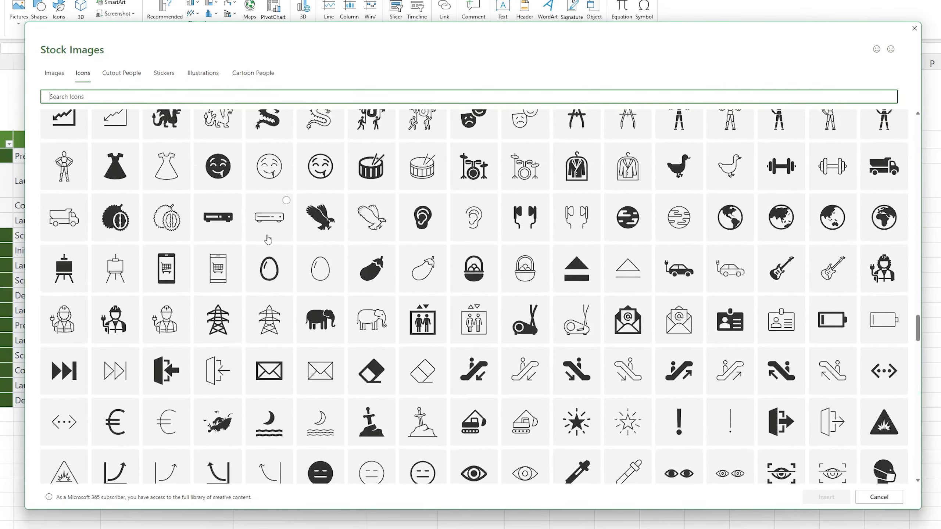
pyautogui.click(315, 184)
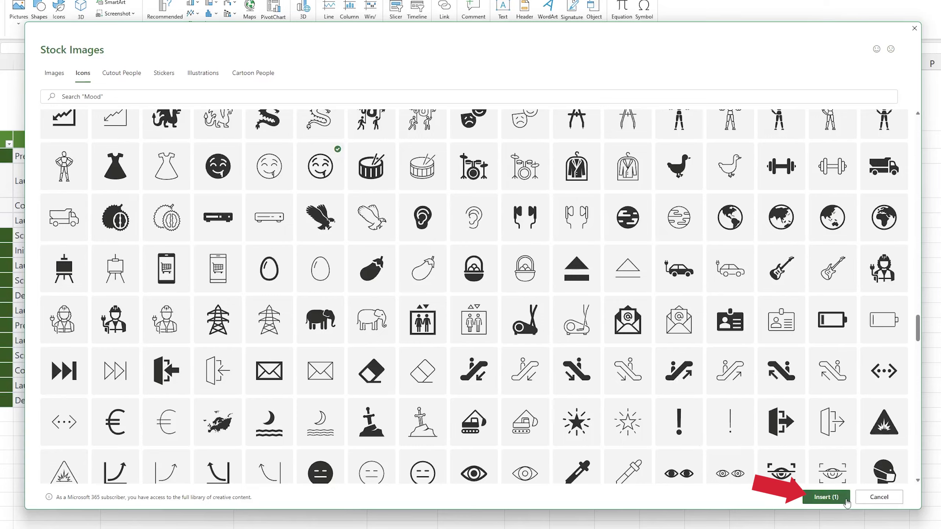
# Insert the smiley icon beside the table, enlarge it slightly, and fill it blue.
pyautogui.click(834, 500)
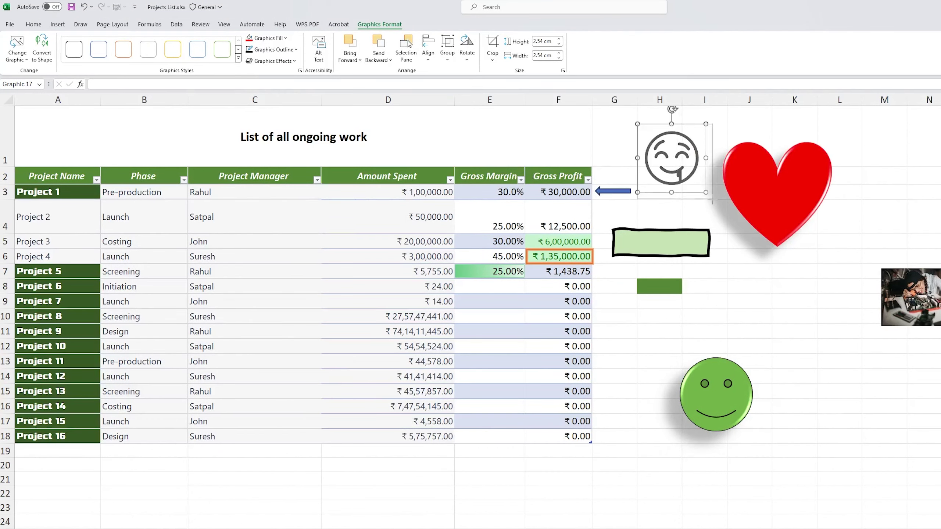
pyautogui.moveTo(704, 193); pyautogui.dragTo(714, 201)
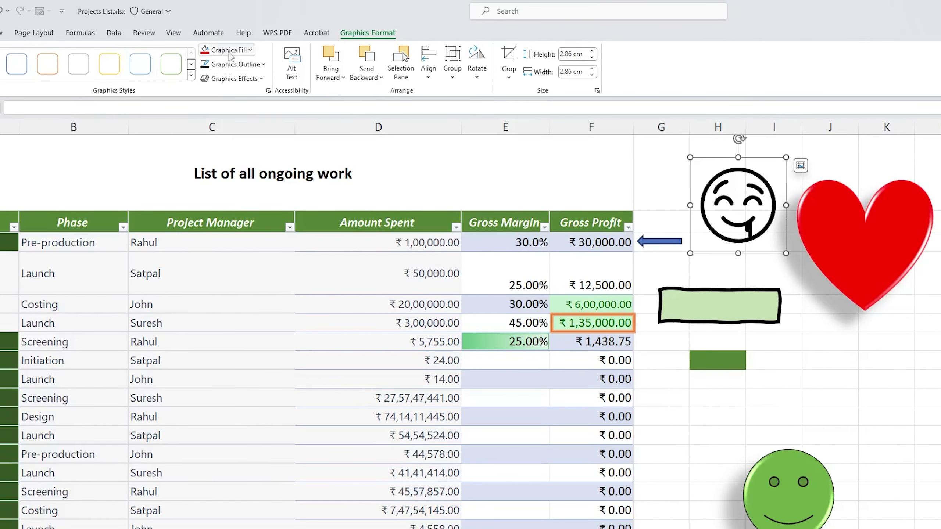
pyautogui.click(251, 51)
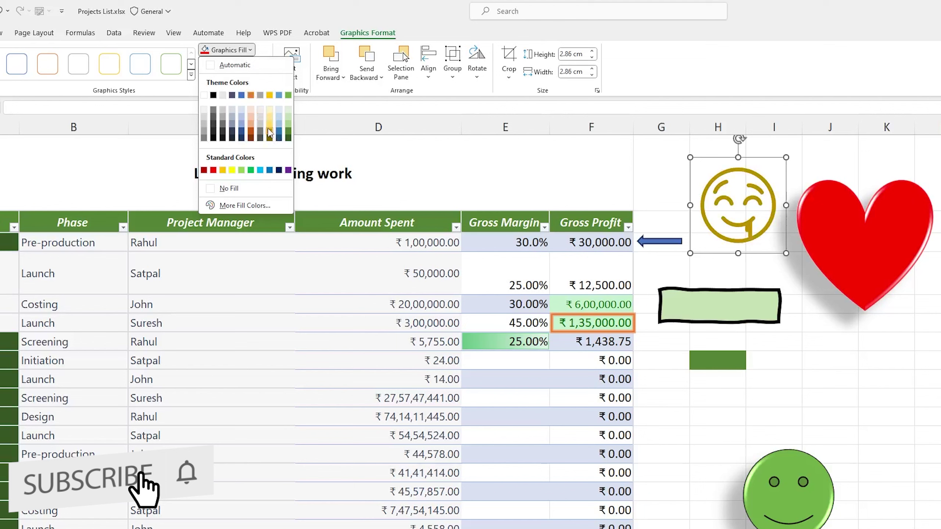
pyautogui.click(269, 170)
# Browse the More Fill Colors picker for the icon, then cancel without changes.
pyautogui.click(228, 50)
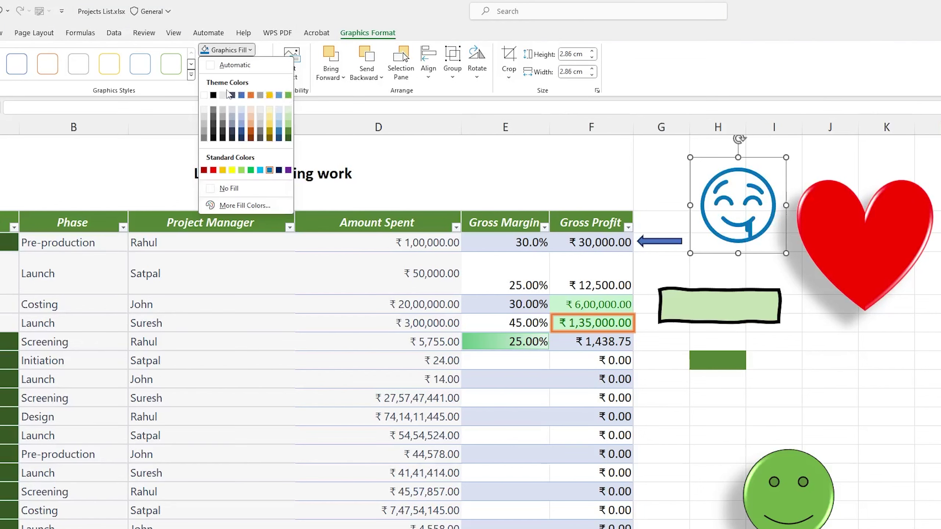
pyautogui.click(252, 206)
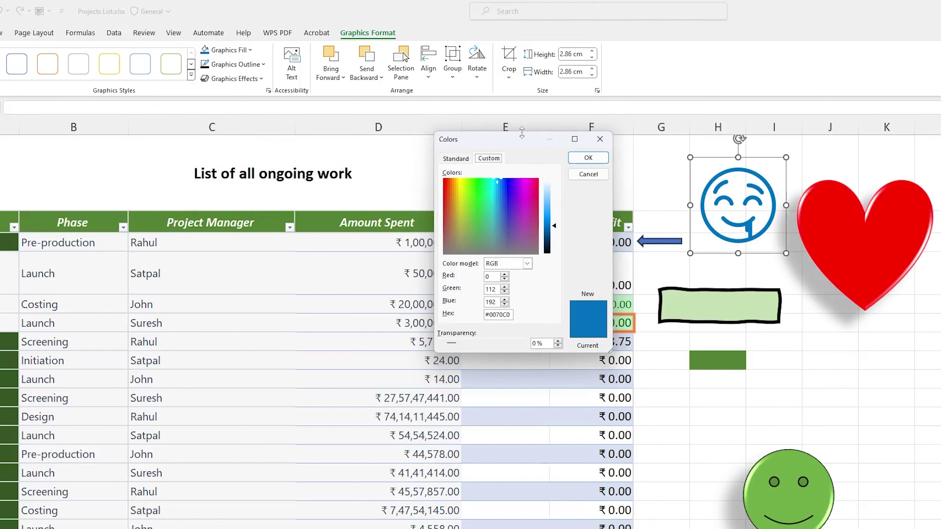
pyautogui.moveTo(521, 133); pyautogui.dragTo(317, 136)
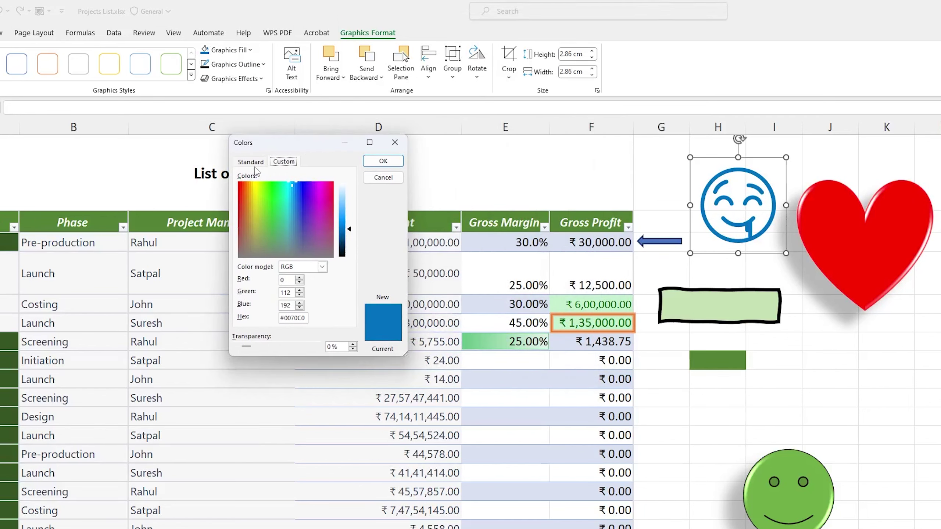
pyautogui.click(251, 162)
pyautogui.click(285, 162)
pyautogui.click(389, 181)
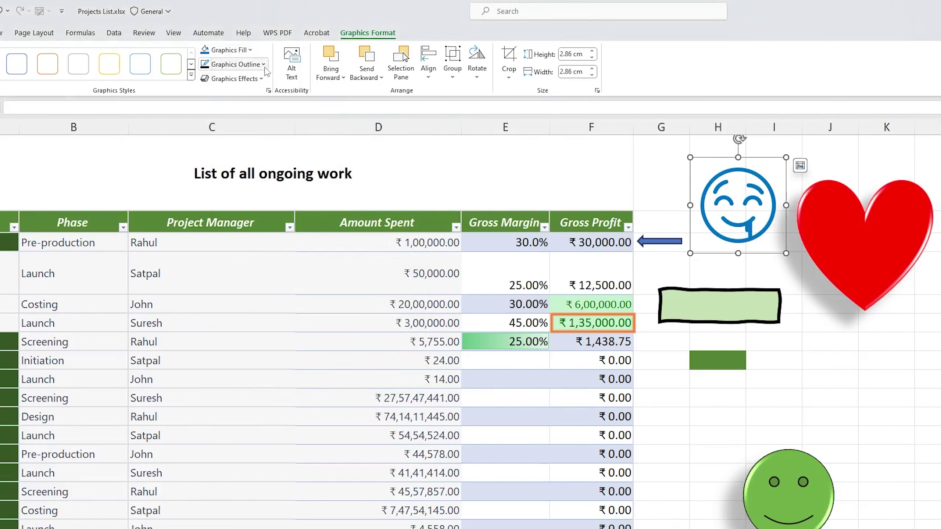
pyautogui.click(263, 66)
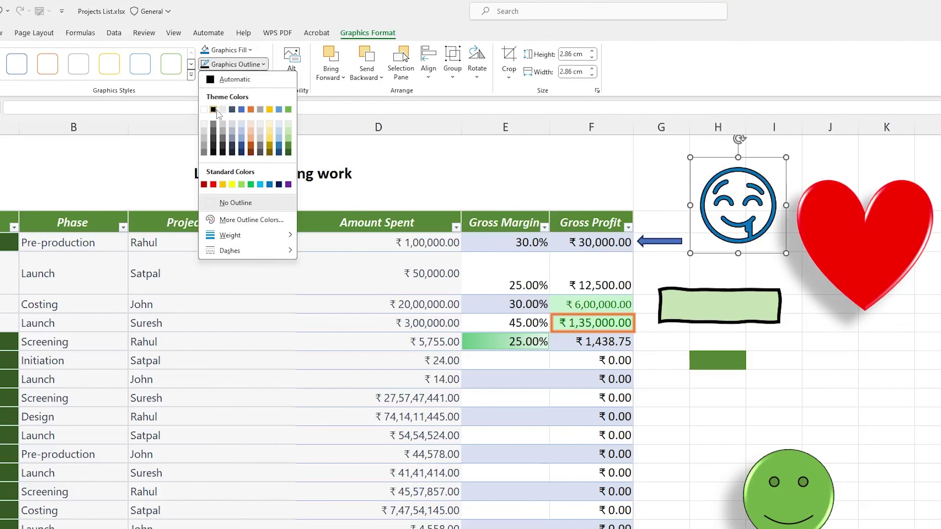
pyautogui.click(214, 110)
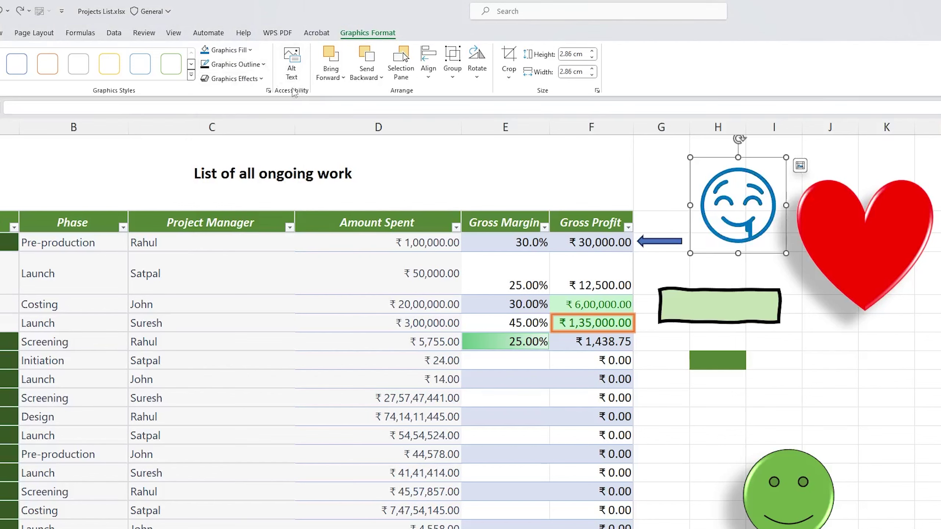
pyautogui.click(259, 80)
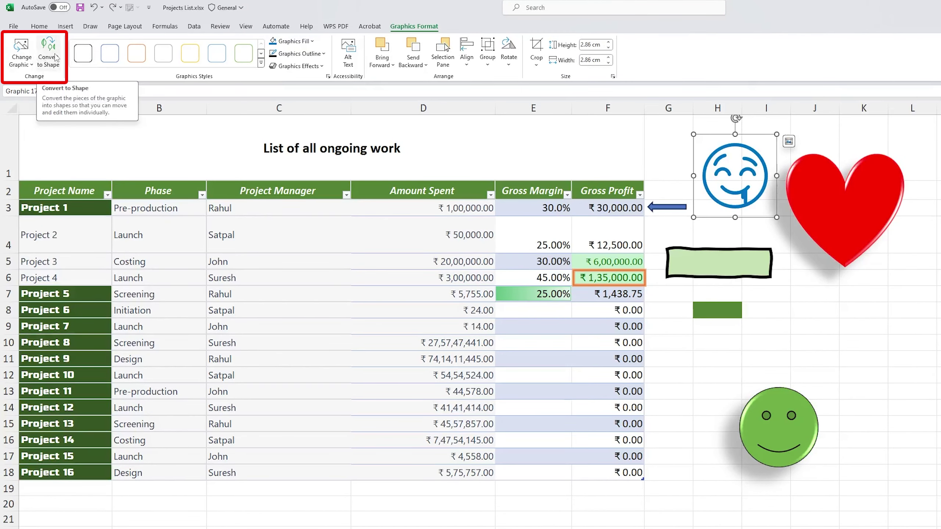
# Convert the smiley icon to an editable shape and give it a preset bevel effect.
pyautogui.click(51, 58)
pyautogui.click(737, 167)
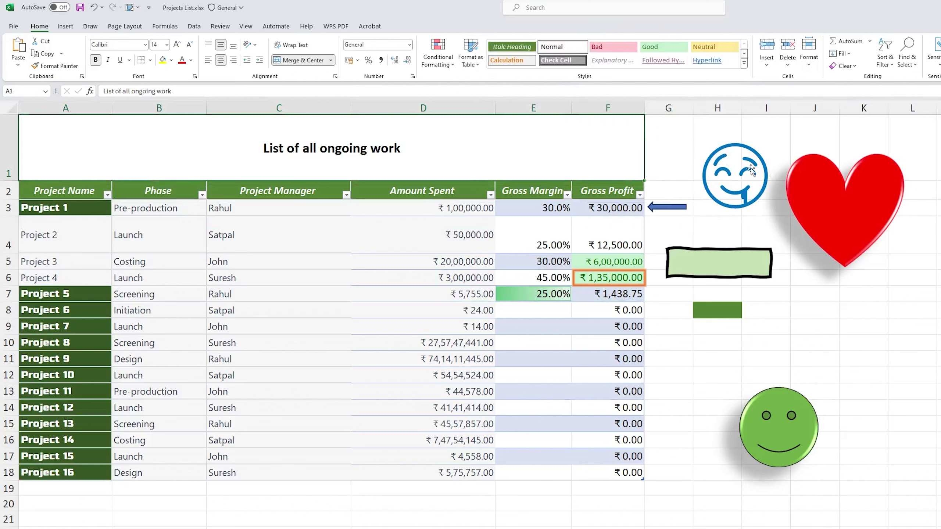
pyautogui.click(748, 195)
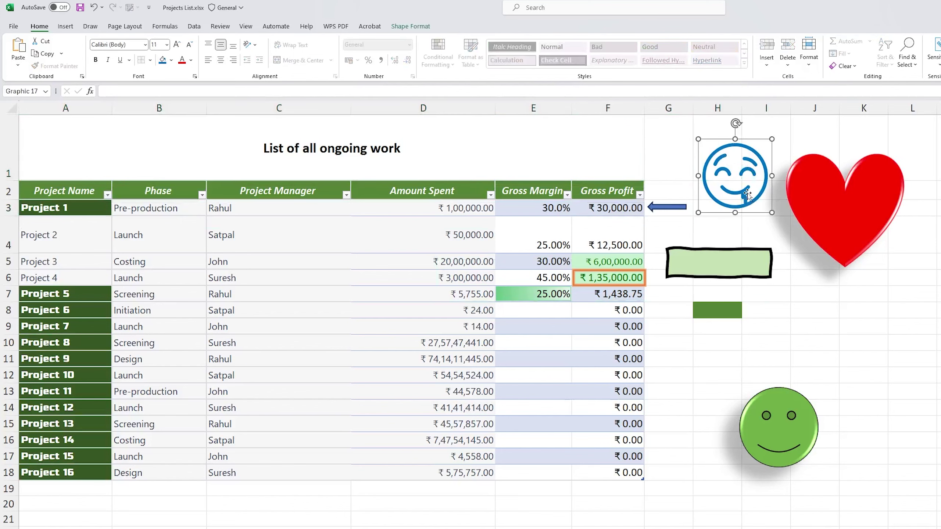
pyautogui.click(410, 28)
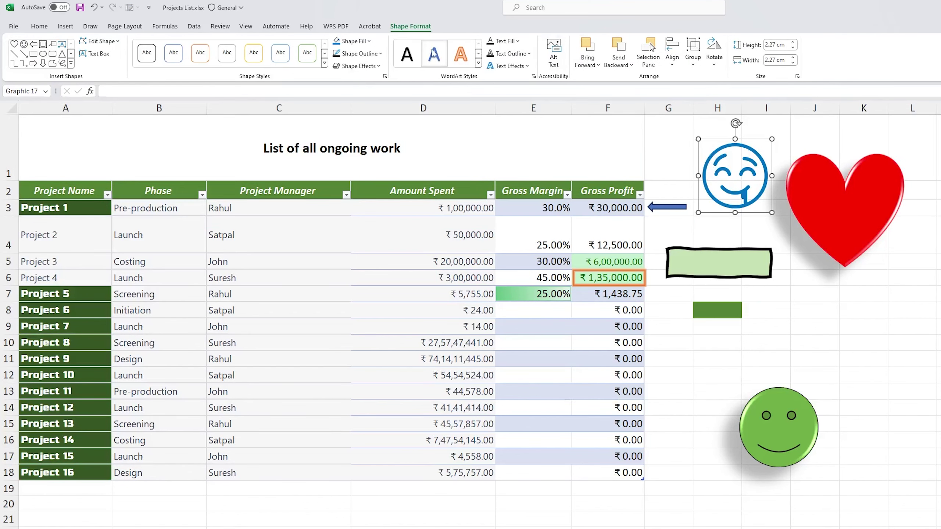
pyautogui.click(380, 67)
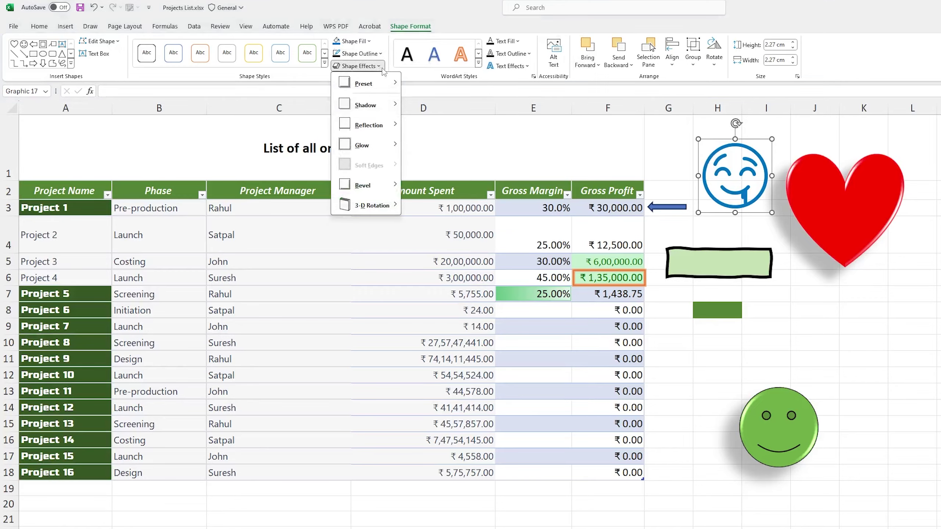
pyautogui.moveTo(364, 84)
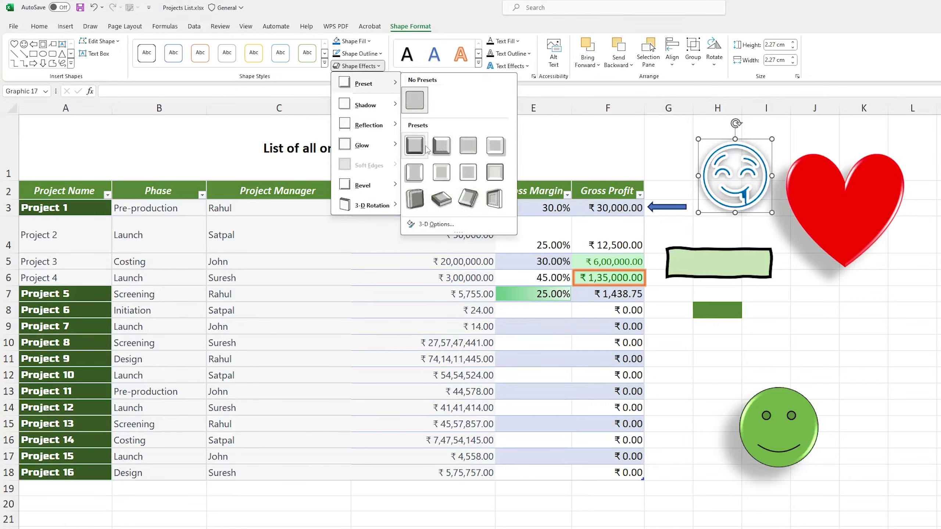
pyautogui.click(441, 146)
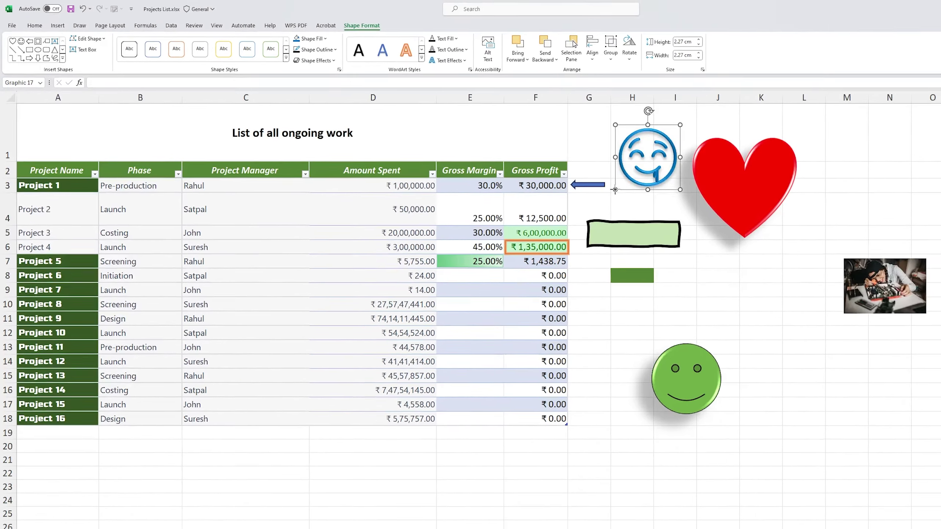
# Enlarge the emoji to about 6.3 cm and move it below the photo, around rows 10–22.
pyautogui.moveTo(702, 215); pyautogui.dragTo(489, 281)
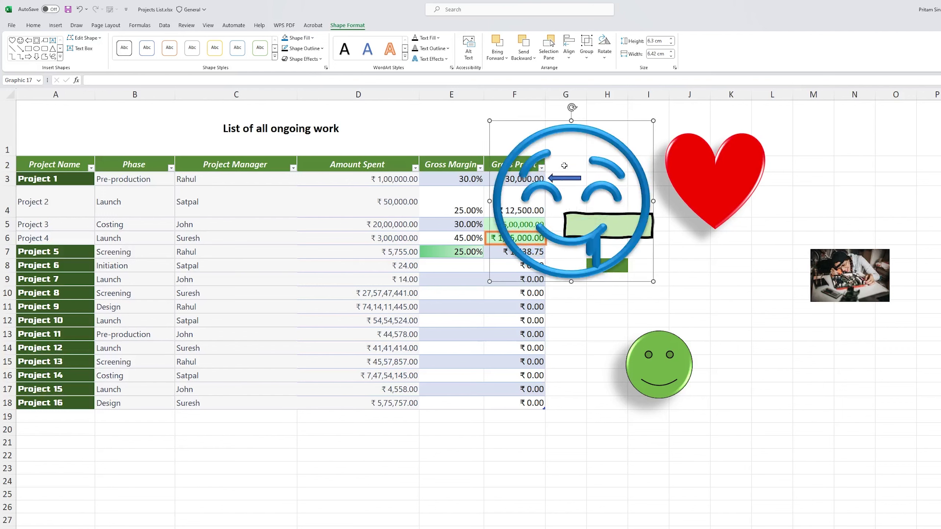
pyautogui.moveTo(548, 136); pyautogui.dragTo(840, 118)
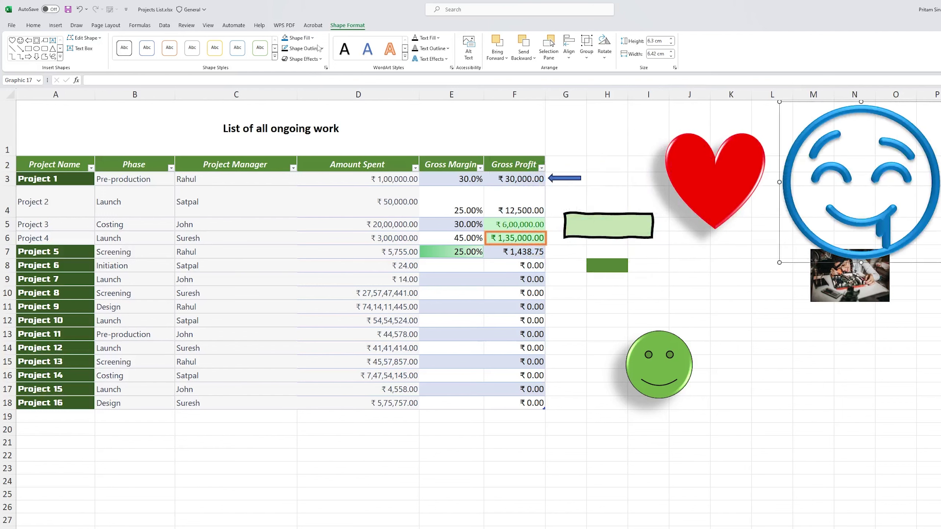
pyautogui.click(324, 61)
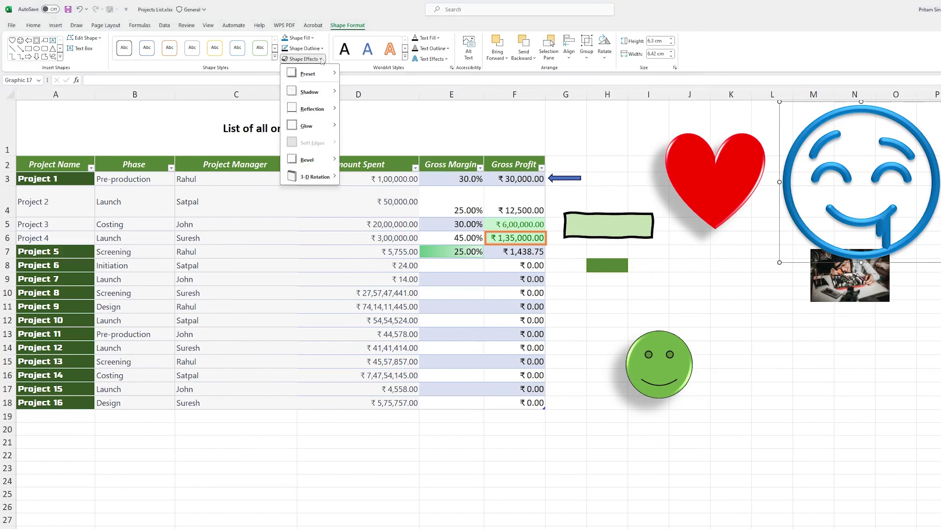
pyautogui.click(491, 125)
pyautogui.moveTo(780, 115); pyautogui.dragTo(723, 308)
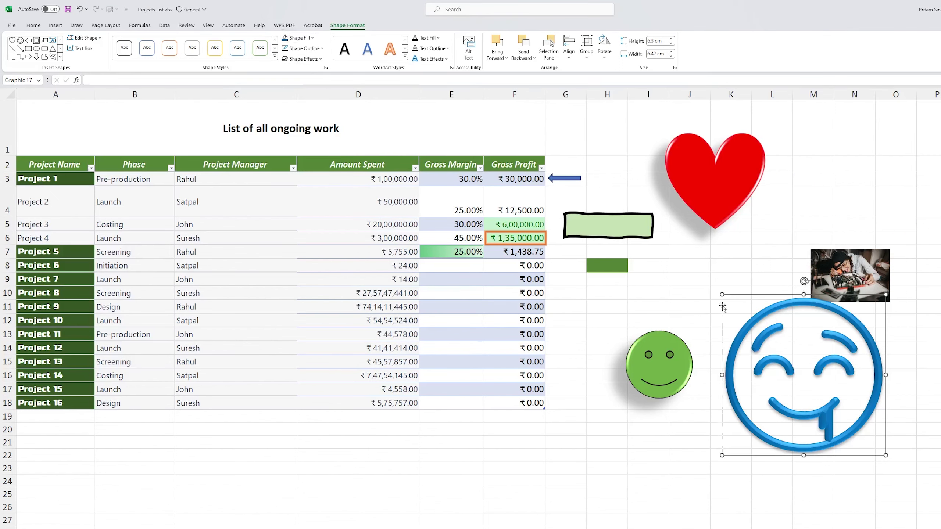
pyautogui.click(56, 25)
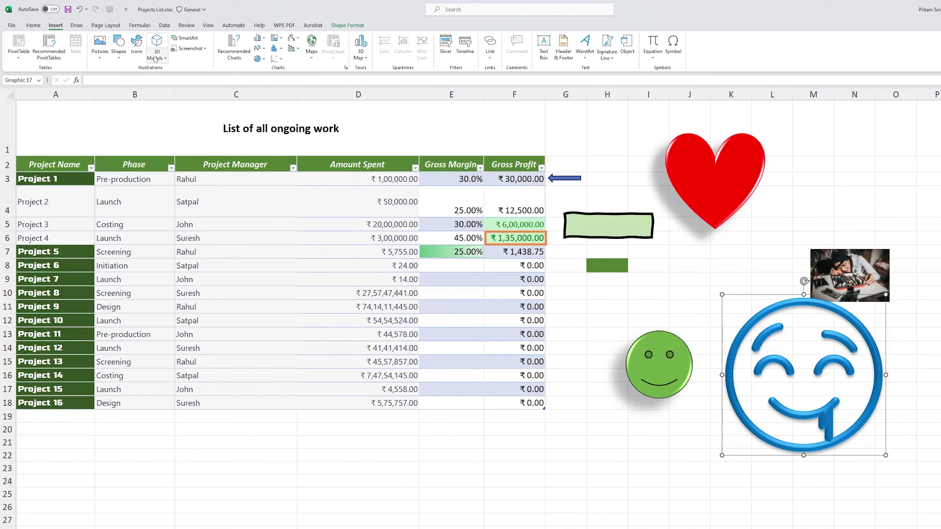
# Insert a bar-chart icon from the Graph category and place it above the green rectangle.
pyautogui.click(136, 45)
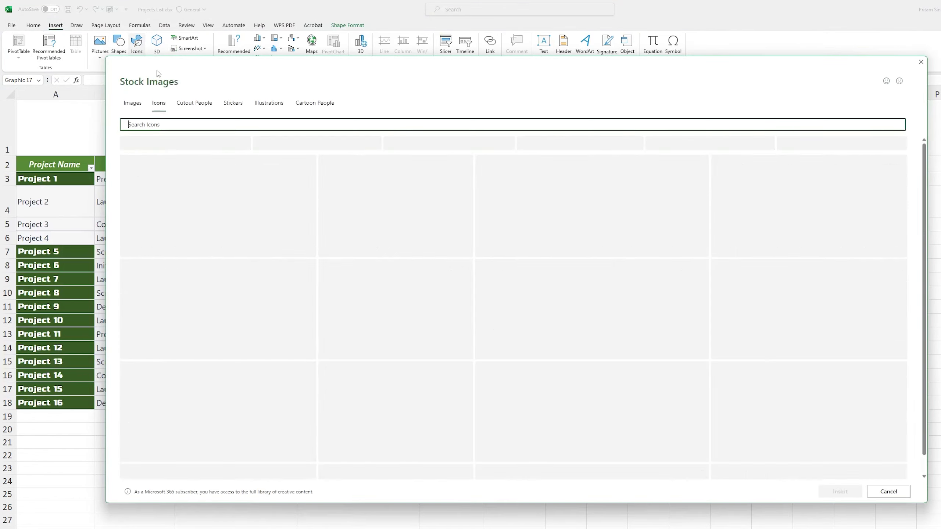
pyautogui.click(204, 146)
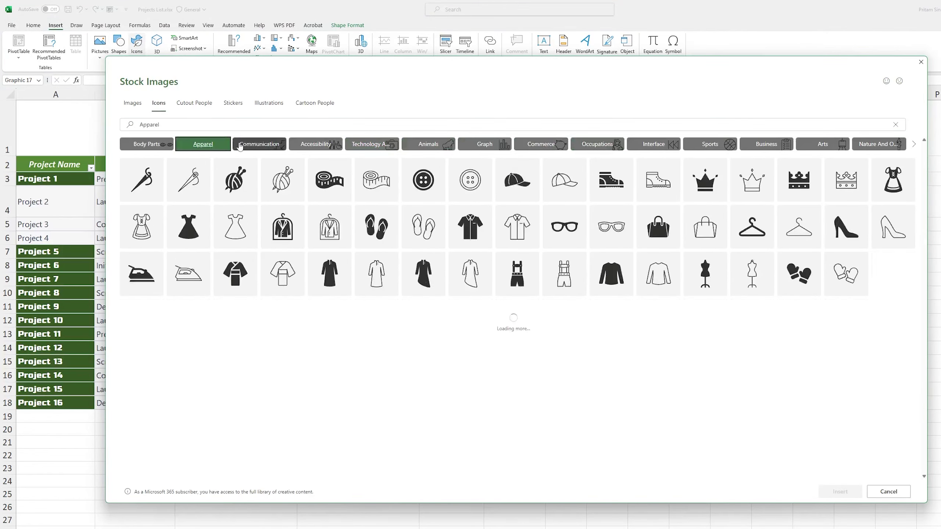
pyautogui.click(262, 145)
pyautogui.click(333, 149)
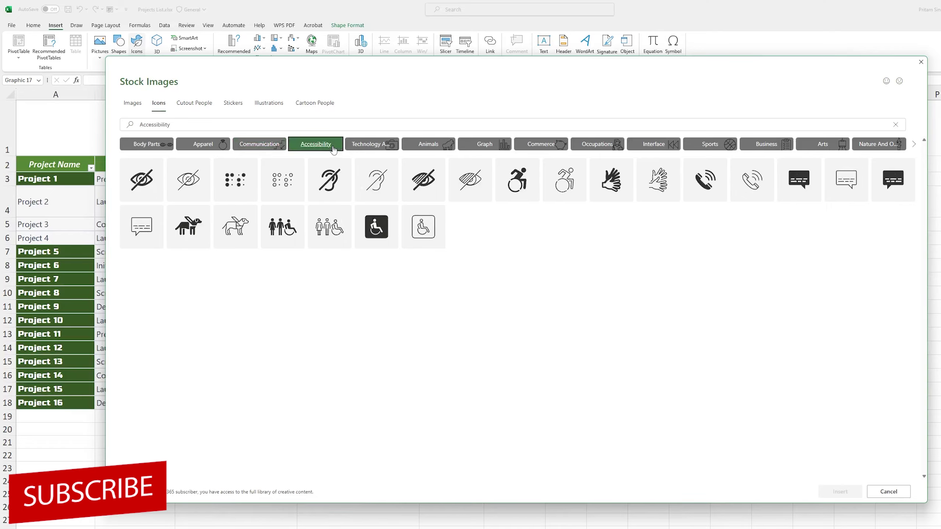
pyautogui.click(372, 145)
pyautogui.click(484, 145)
pyautogui.scroll(-5, 517, 147)
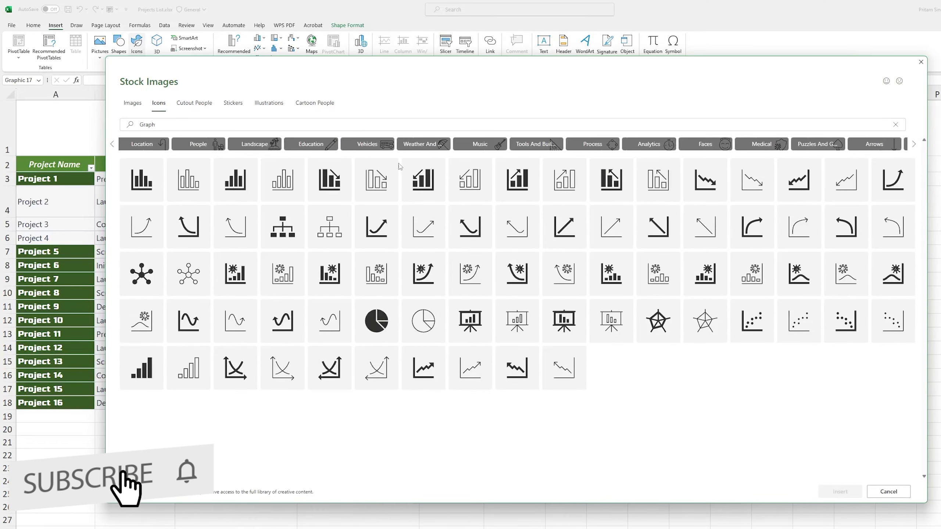
pyautogui.click(377, 180)
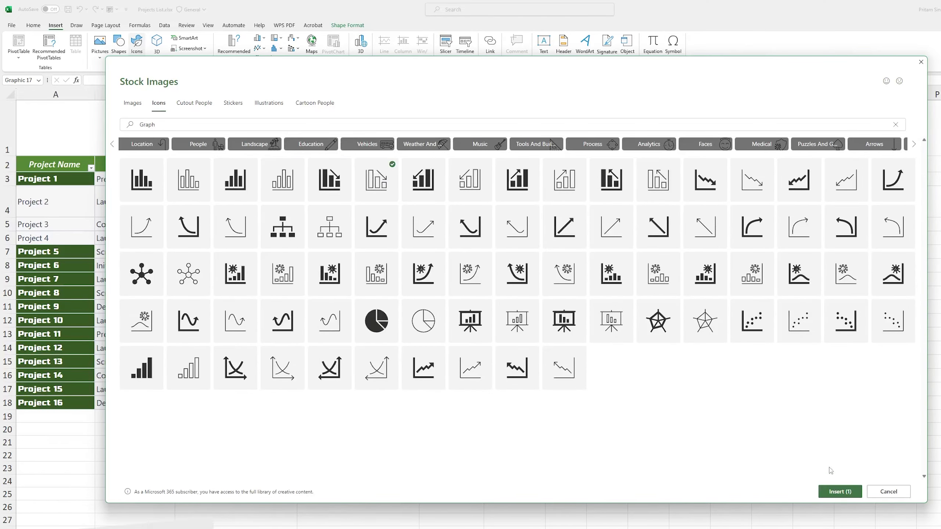
pyautogui.click(839, 491)
pyautogui.moveTo(657, 198); pyautogui.dragTo(603, 162)
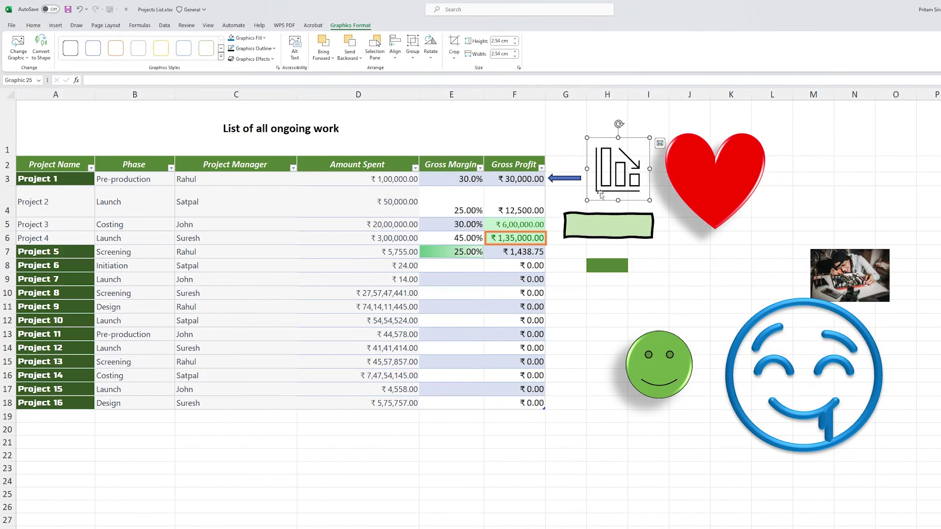
# Delete the bar-chart icon and insert a line-chart icon from the 'statistics' stock icons.
pyautogui.press('Delete')
pyautogui.click(55, 25)
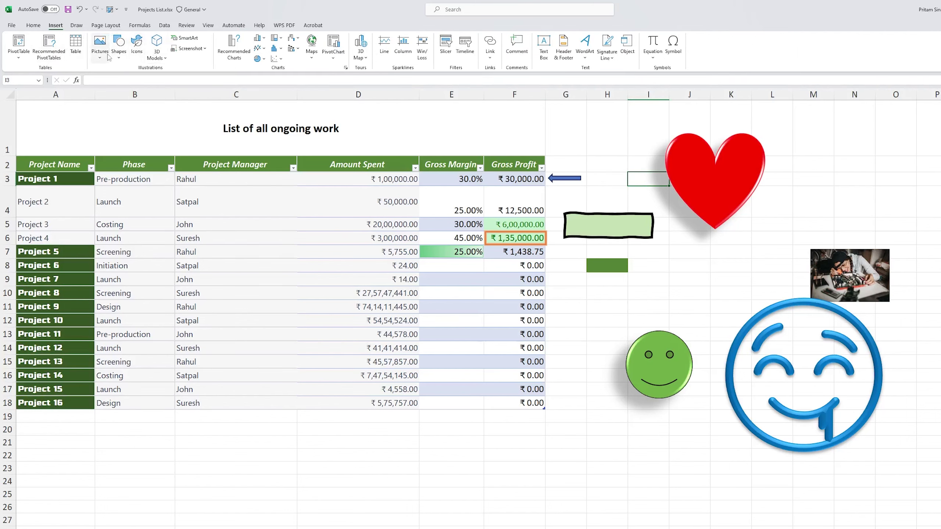
pyautogui.click(137, 46)
pyautogui.write('statis')
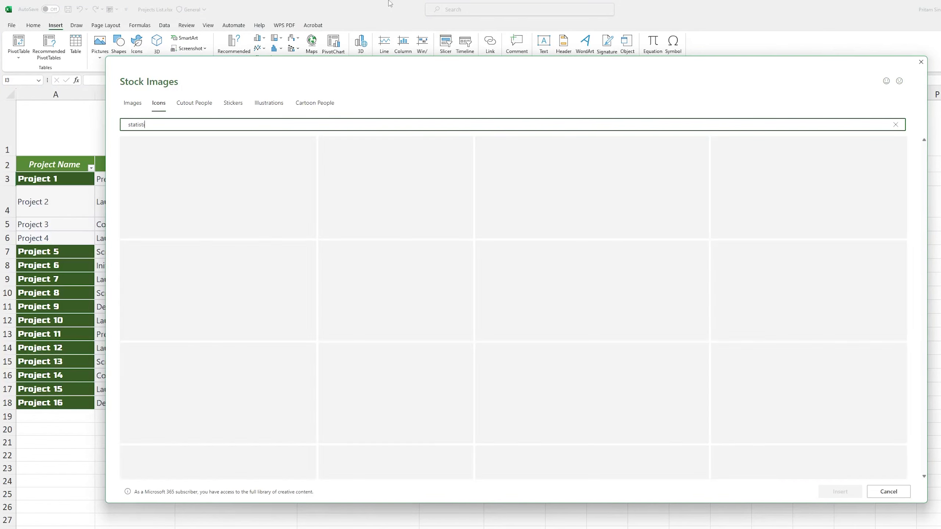
pyautogui.write('tics')
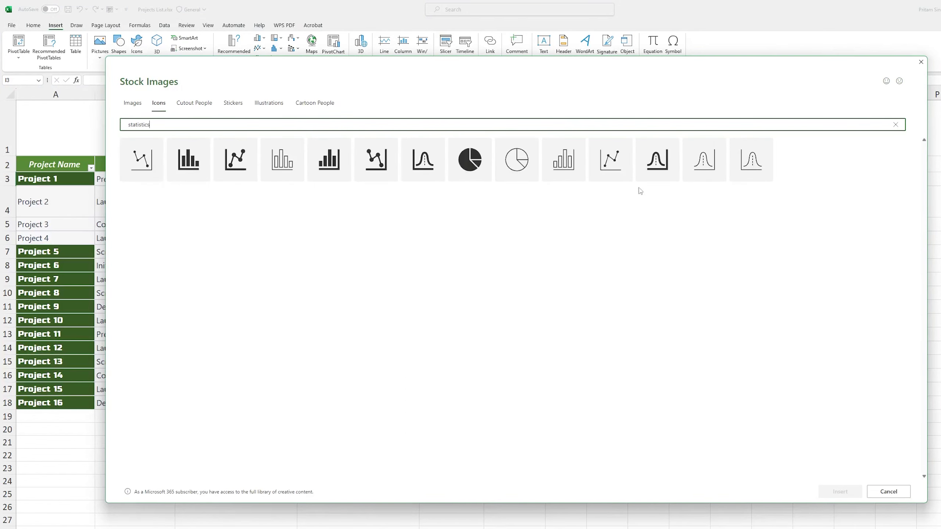
pyautogui.click(610, 160)
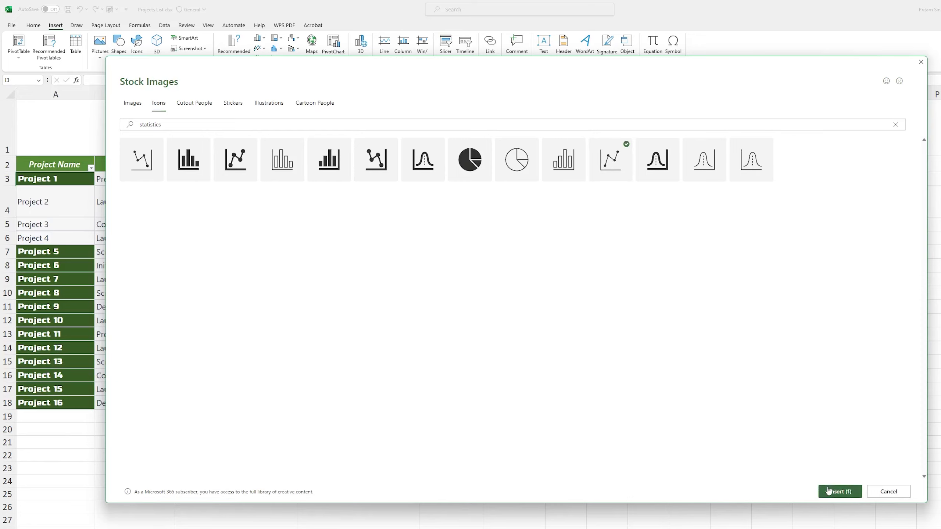
pyautogui.click(840, 491)
# Shrink the line-chart icon to about 2 cm above A1; move the emoji over columns F–H.
pyautogui.moveTo(639, 203); pyautogui.dragTo(67, 111)
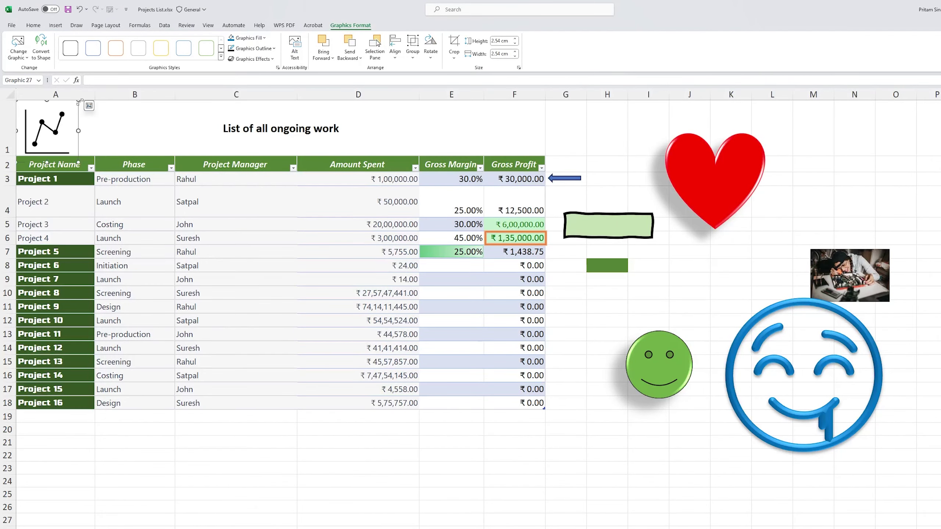
pyautogui.moveTo(78, 101); pyautogui.dragTo(66, 111)
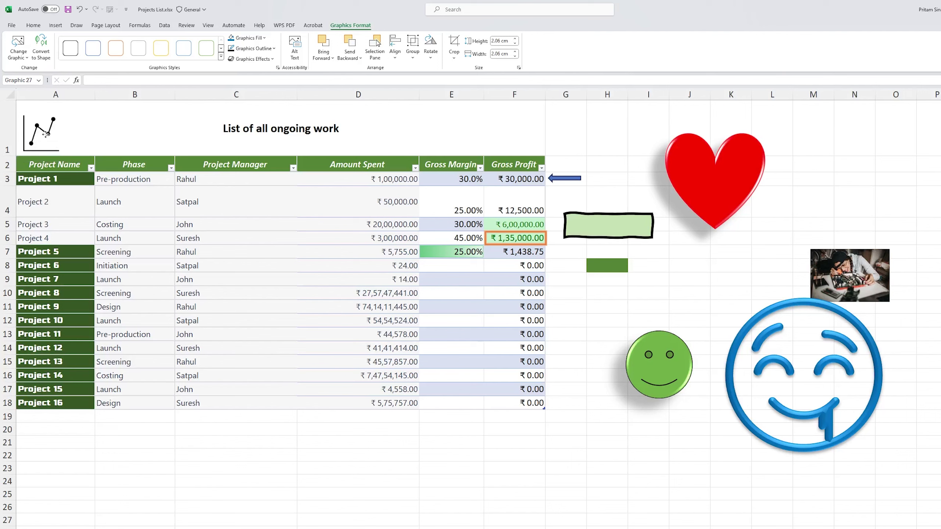
pyautogui.moveTo(834, 334); pyautogui.dragTo(594, 134)
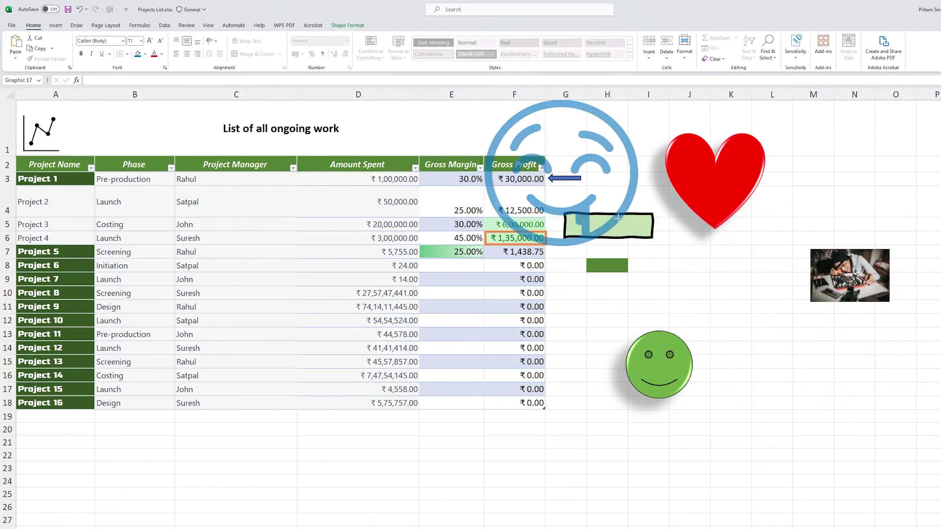
# Delete the blue emoji and shrink the heart, placing it above Gross Profit.
pyautogui.press('Delete')
pyautogui.click(754, 180)
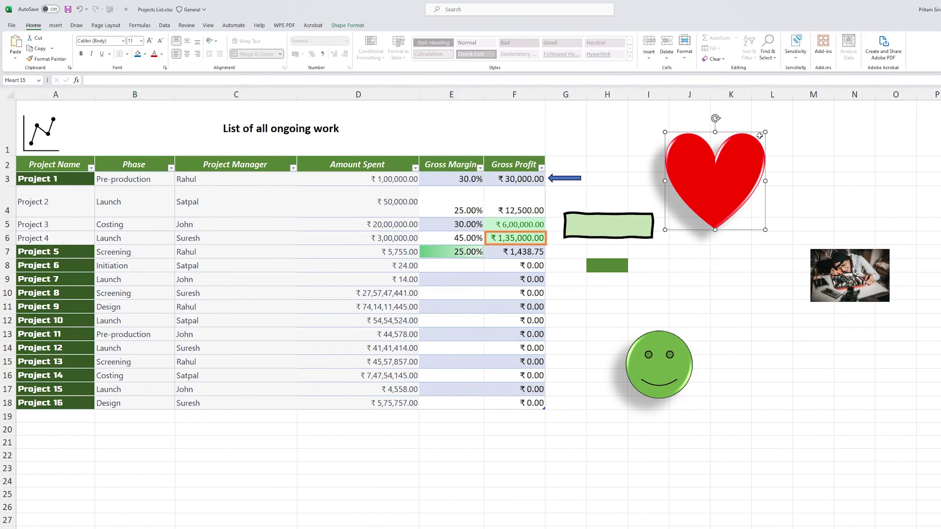
pyautogui.moveTo(767, 132)
pyautogui.mouseDown()
pyautogui.moveTo(726, 178)
pyautogui.moveTo(498, 116)
pyautogui.mouseUp()
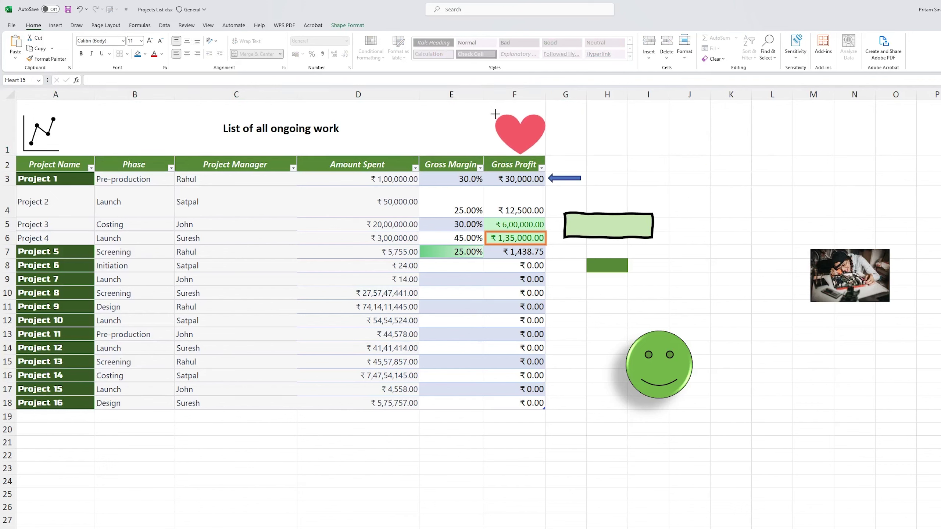
pyautogui.click(728, 321)
# Delete the smiley face and select the photo for removal.
pyautogui.click(658, 373)
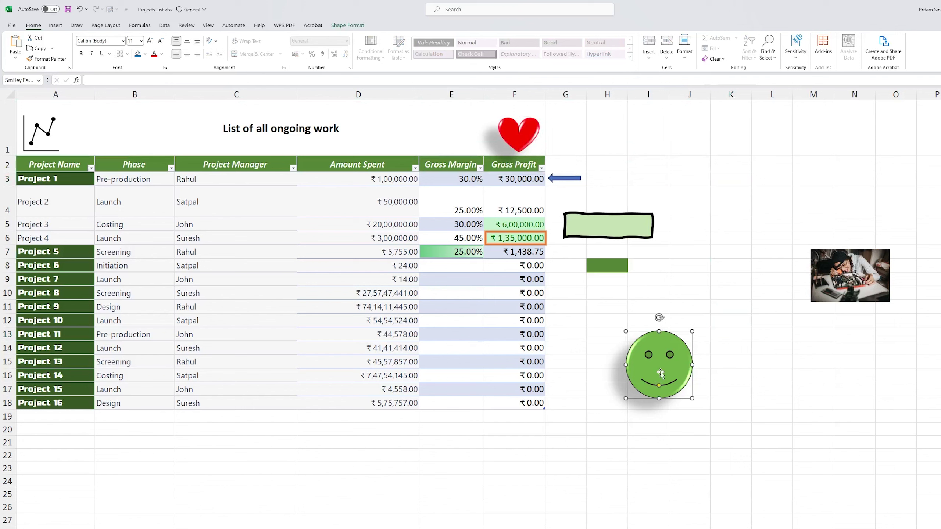
pyautogui.press('Delete')
pyautogui.click(761, 306)
pyautogui.click(772, 390)
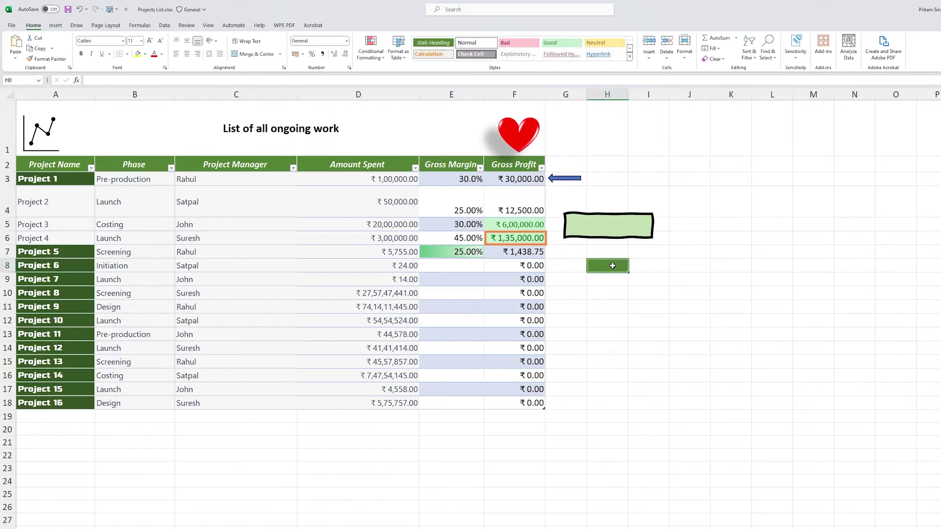
pyautogui.click(56, 26)
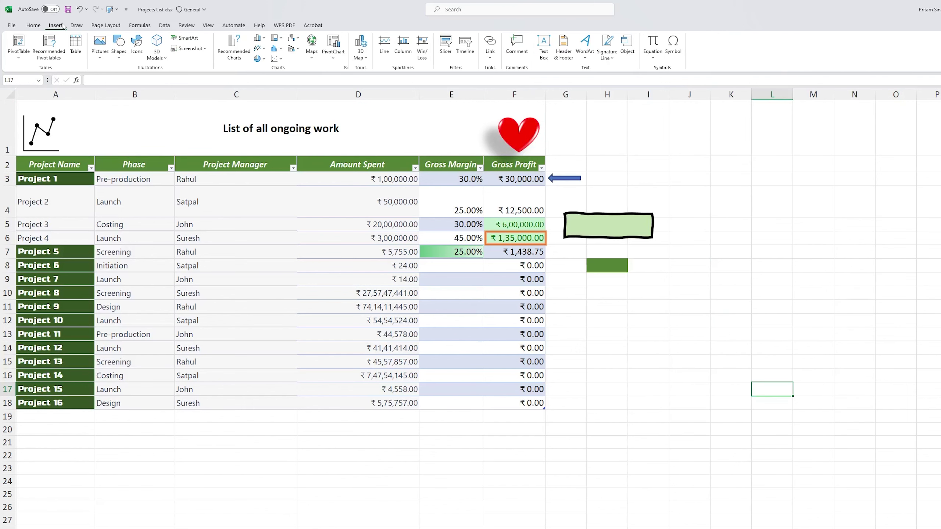